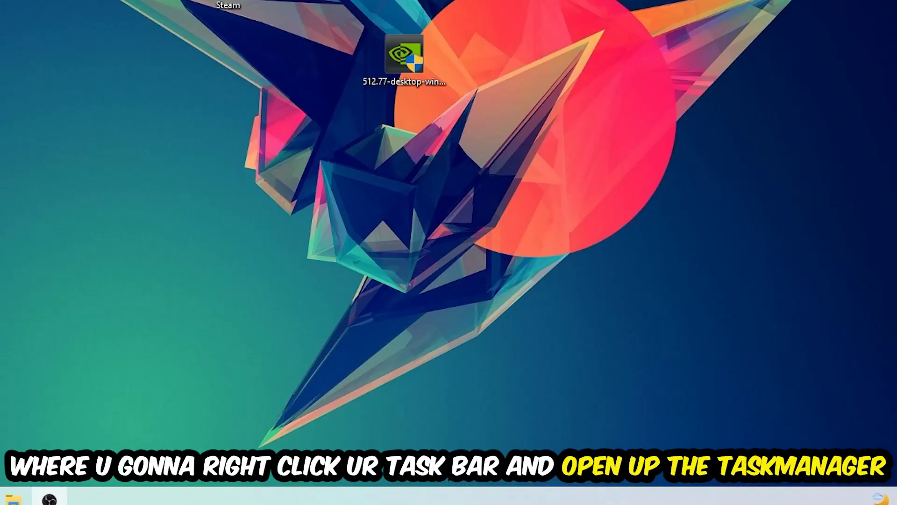
# Launch Task Manager from the taskbar menu and maximize it
pyautogui.rightClick(392, 495)
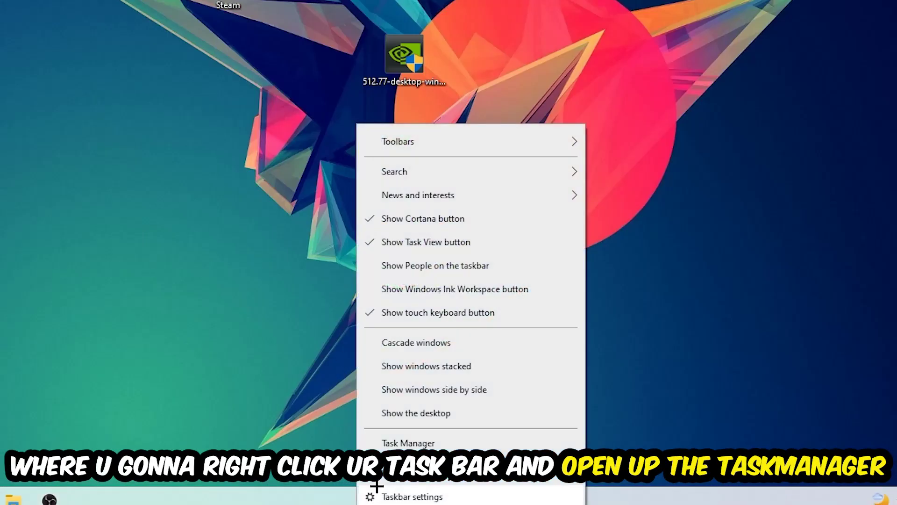
pyautogui.click(421, 458)
pyautogui.click(404, 443)
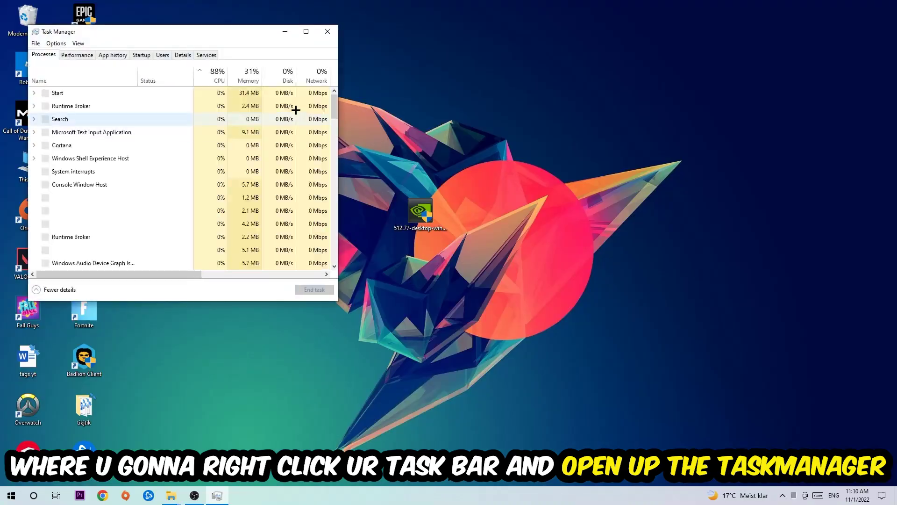
pyautogui.click(302, 32)
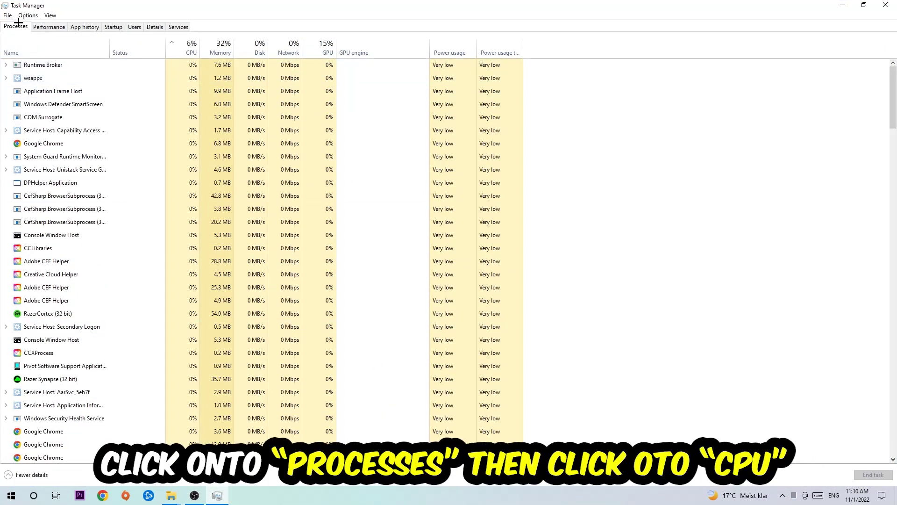
# Sort processes by CPU, then GPU, inspect OBS Studio's actions, and close Task Manager
pyautogui.click(190, 44)
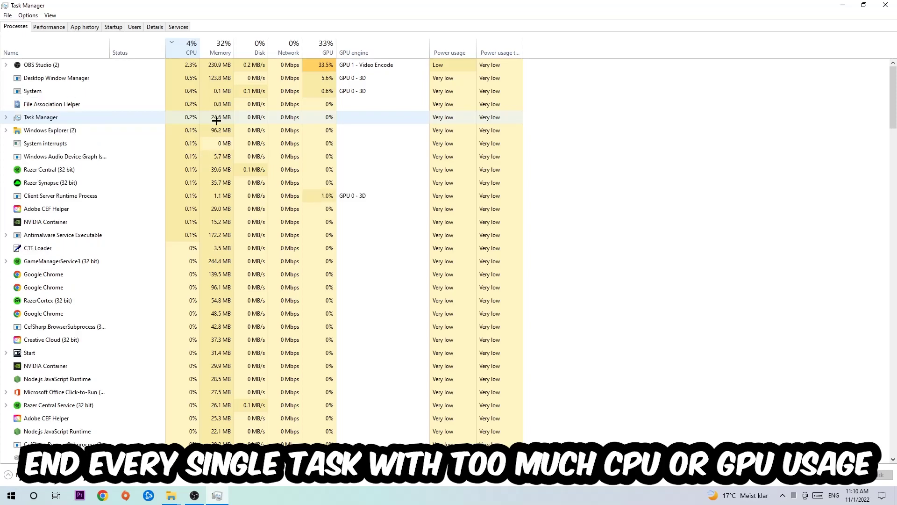
pyautogui.click(314, 48)
pyautogui.rightClick(321, 65)
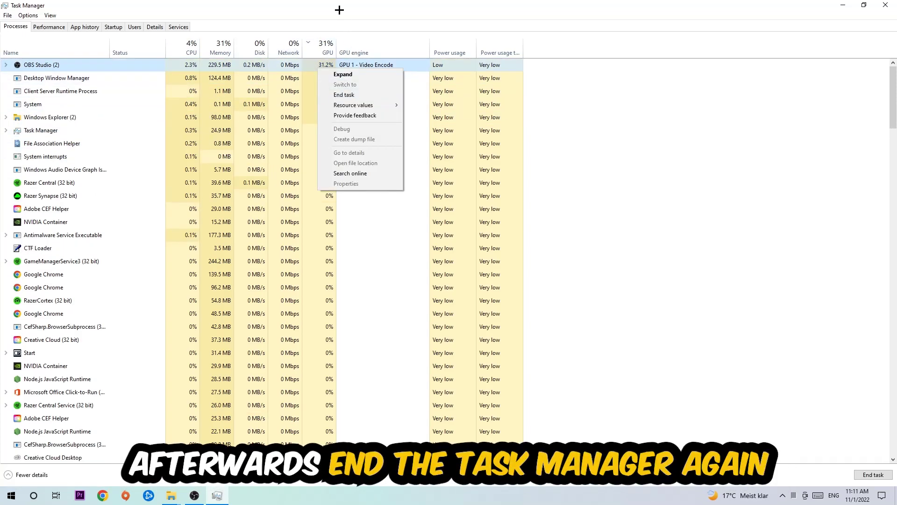
pyautogui.click(340, 9)
pyautogui.click(884, 5)
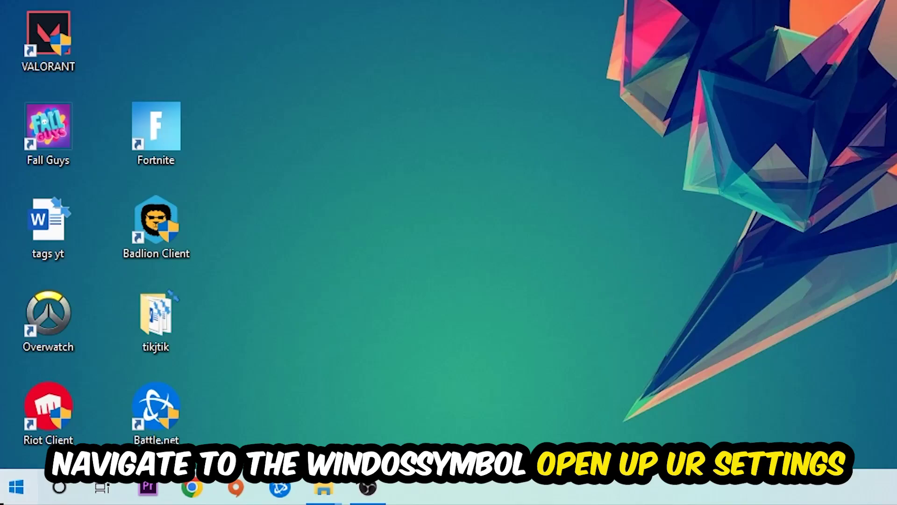
# In Settings > Gaming, confirm Xbox Game Bar is Off, then view Captures' background recording
pyautogui.click(11, 495)
pyautogui.click(12, 401)
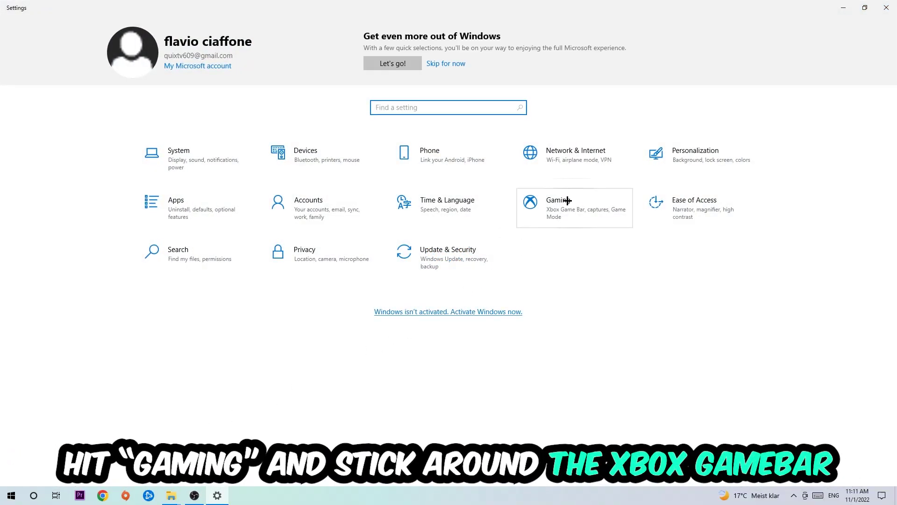
pyautogui.click(557, 199)
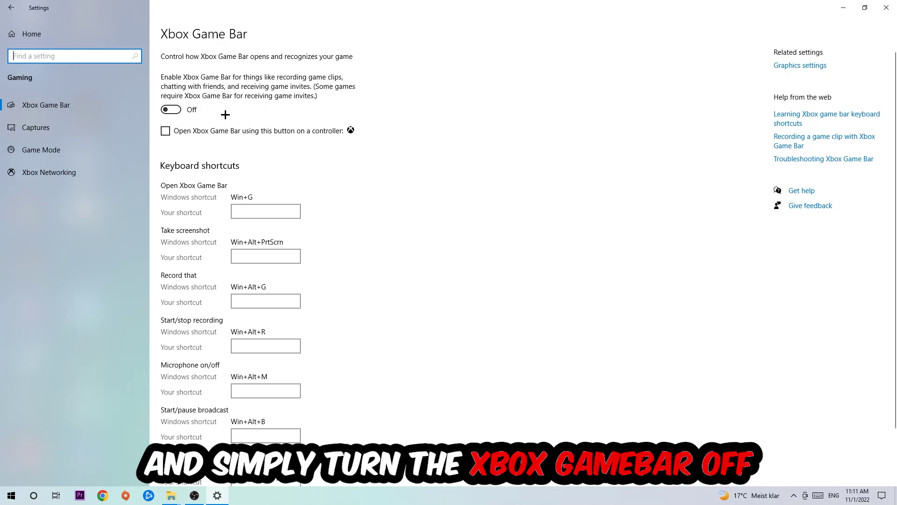
pyautogui.click(84, 134)
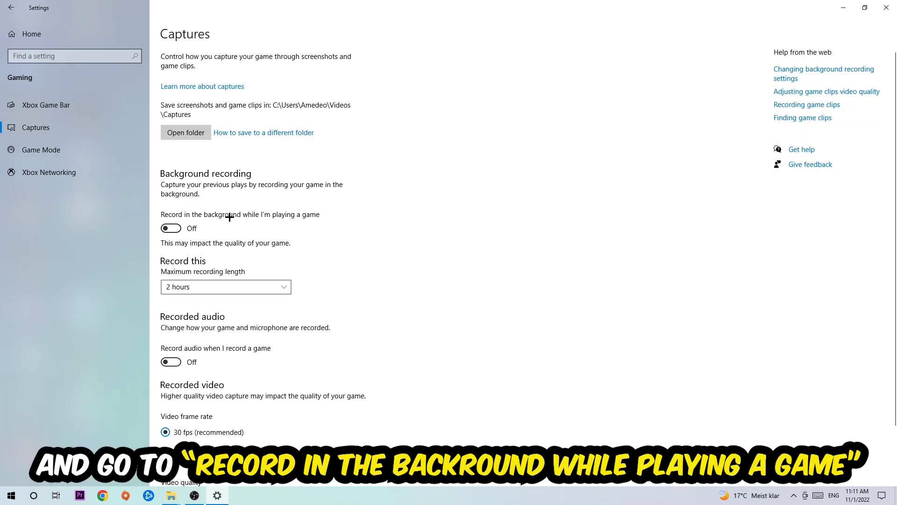
# Open the Game Mode page to confirm Game Mode is switched on
pyautogui.click(33, 156)
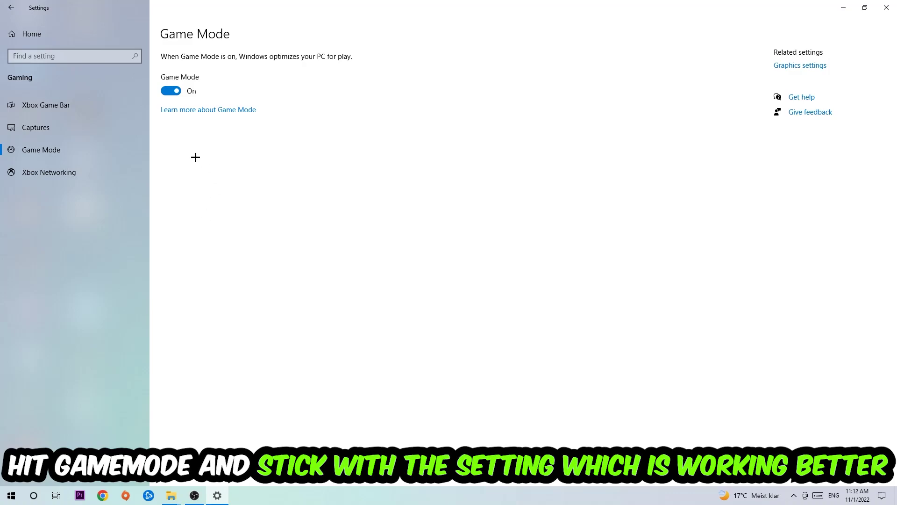
# Confirm in Update & Security that Windows Update reports up to date, then close Settings
pyautogui.click(32, 34)
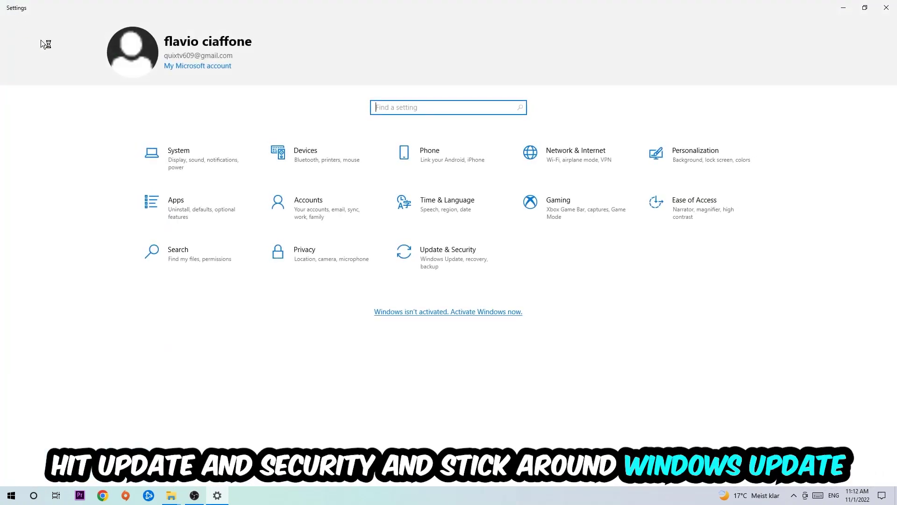
pyautogui.click(427, 260)
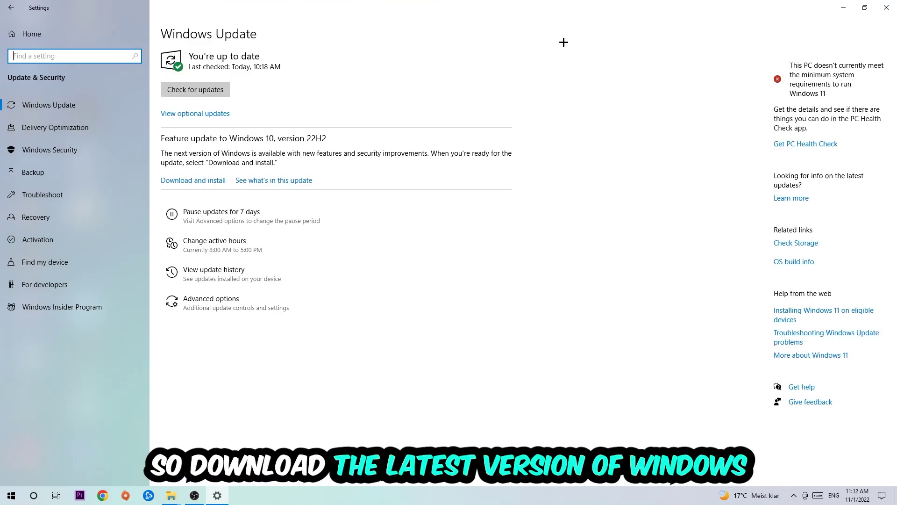
pyautogui.click(885, 7)
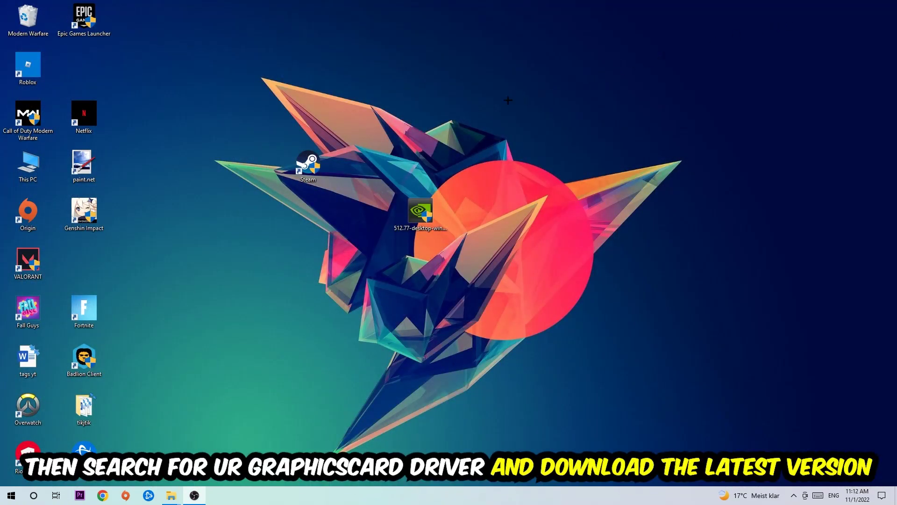
# Drag the NVIDIA 512.77 driver installer icon slightly lower on the desktop
pyautogui.moveTo(421, 210); pyautogui.dragTo(421, 260)
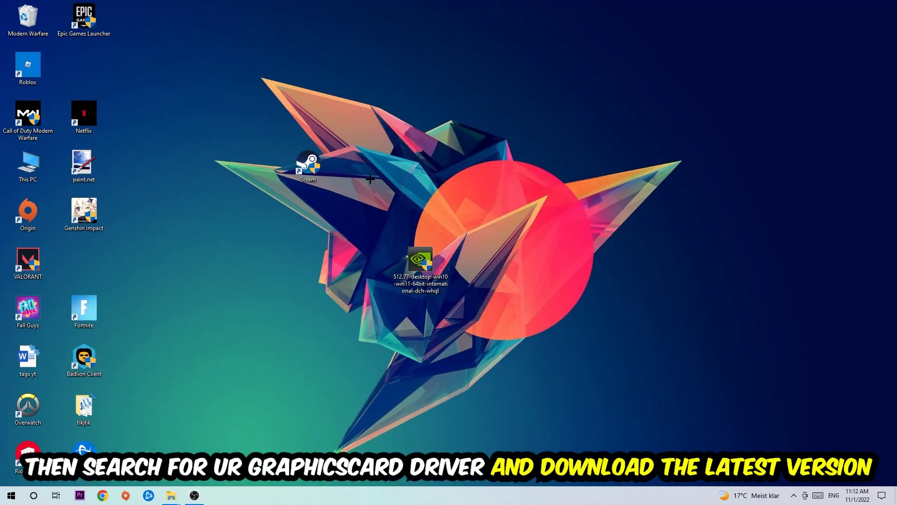